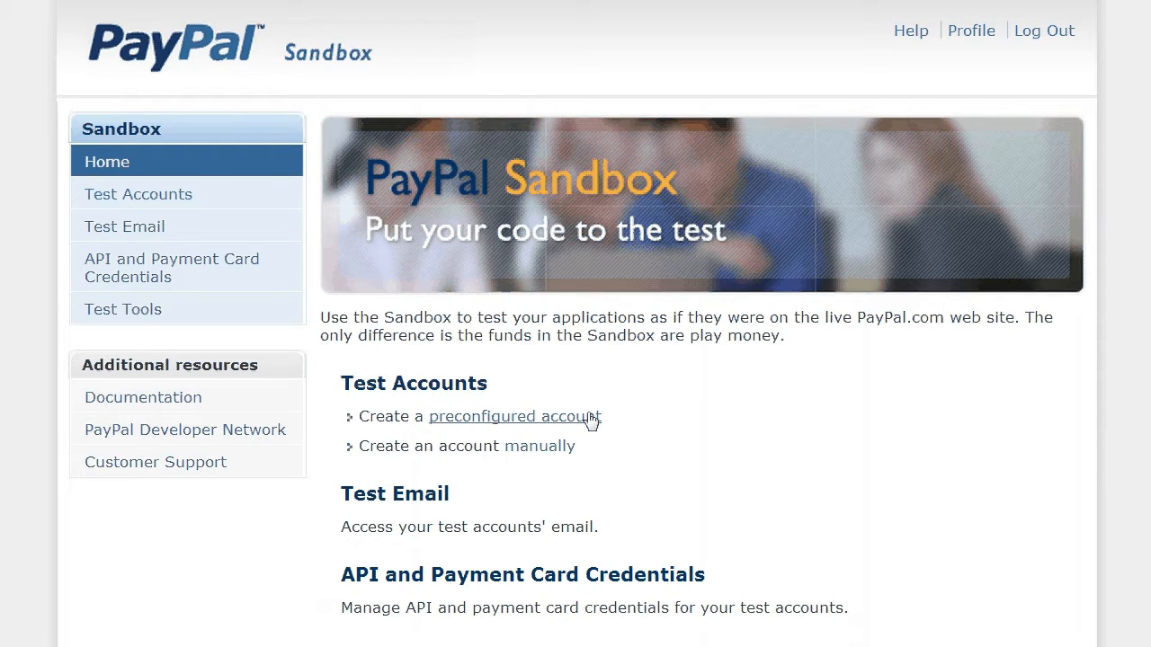
# Start a preconfigured sandbox test account of the Buyer type and enter the buyer's first and last name.
pyautogui.click(593, 419)
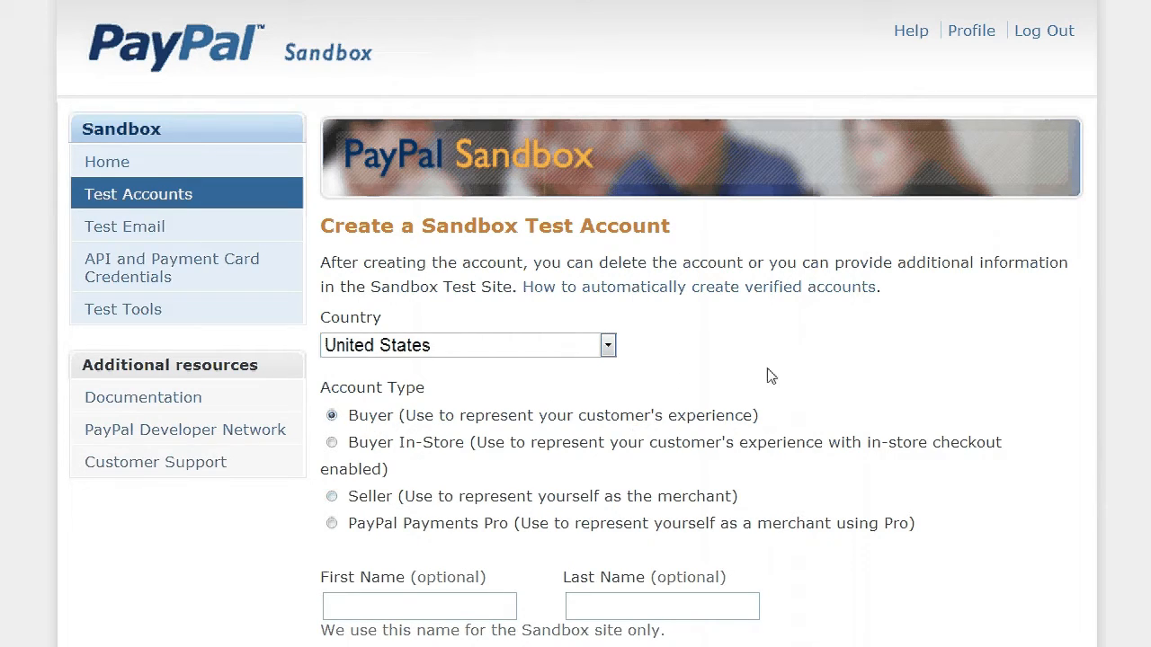
pyautogui.scroll(-2, 540, 417)
pyautogui.click(451, 421)
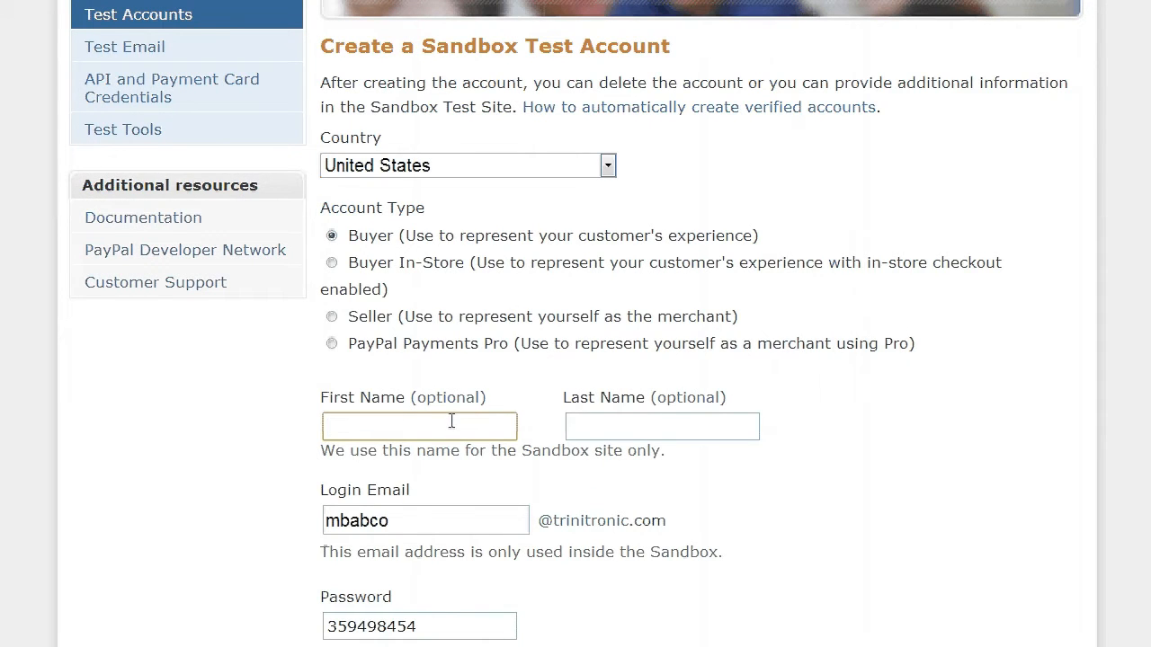
pyautogui.write('Moe')
pyautogui.press('Tab')
pyautogui.write('Bu')
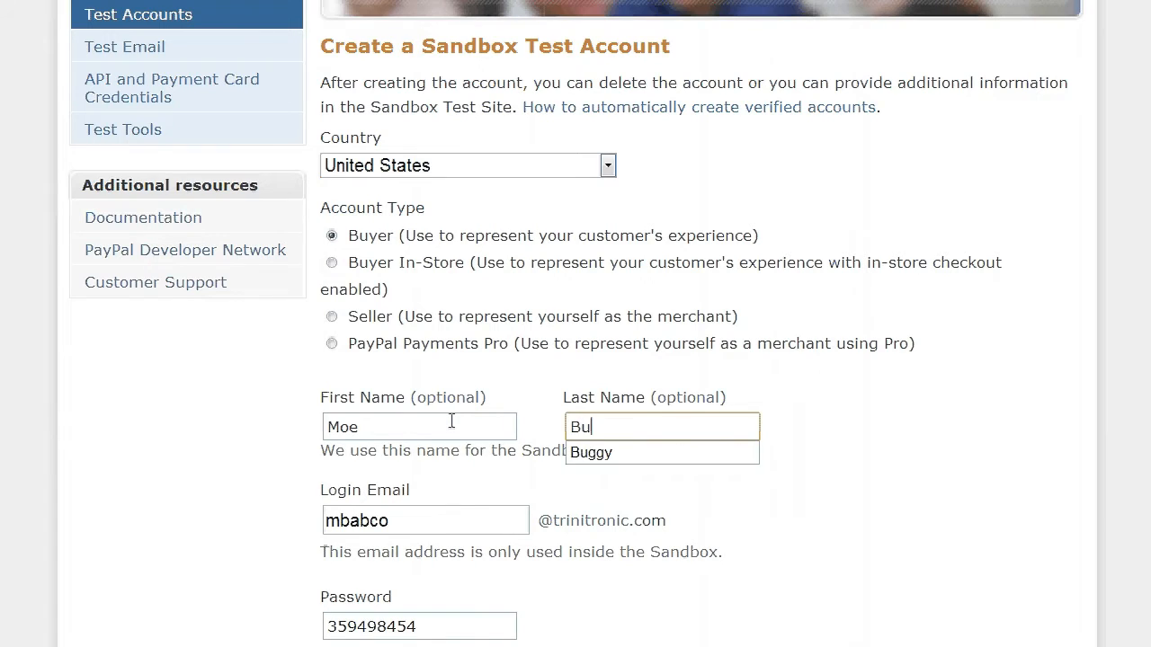
pyautogui.write('yron')
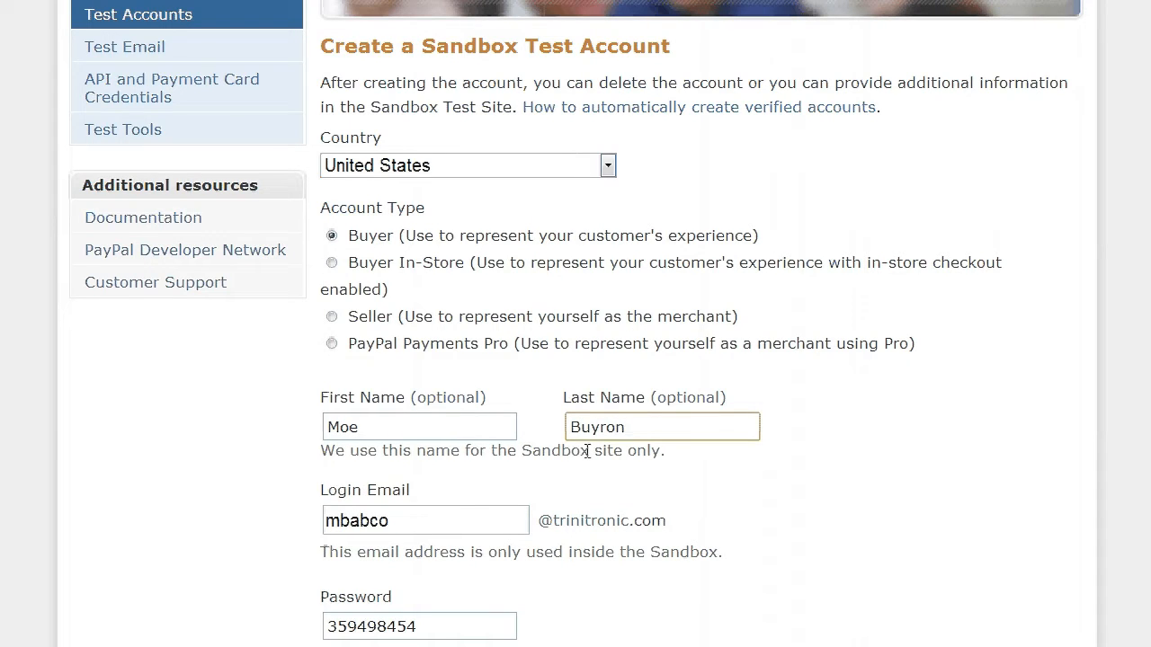
pyautogui.press('Tab')
pyautogui.scroll(-3, 779, 488)
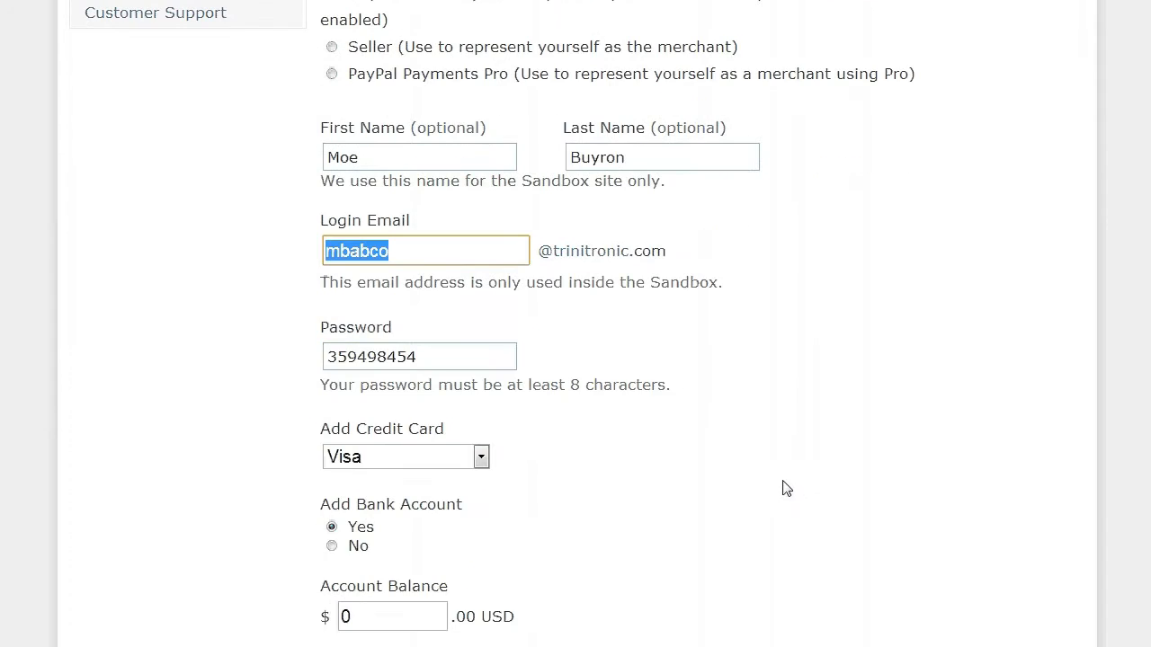
# Set the login email prefix to buyer2 and copy the generated account password for safekeeping outside the form.
pyautogui.click(441, 257)
pyautogui.hotkey('ctrl', 'a')
pyautogui.write('buyer2')
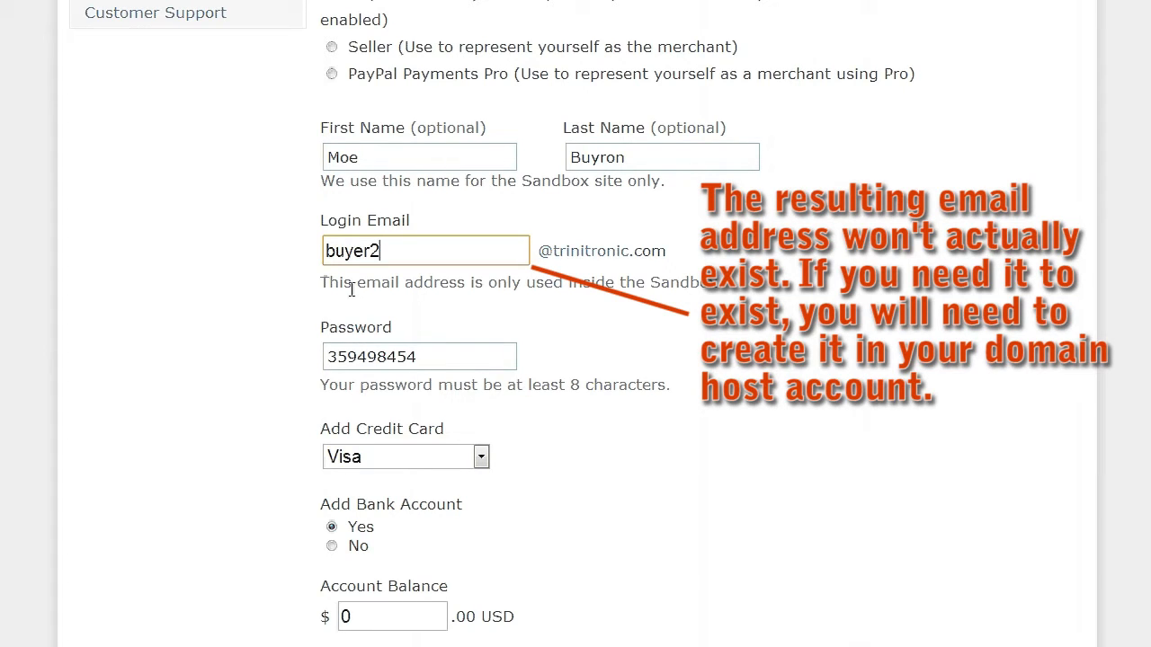
pyautogui.scroll(-1, 449, 274)
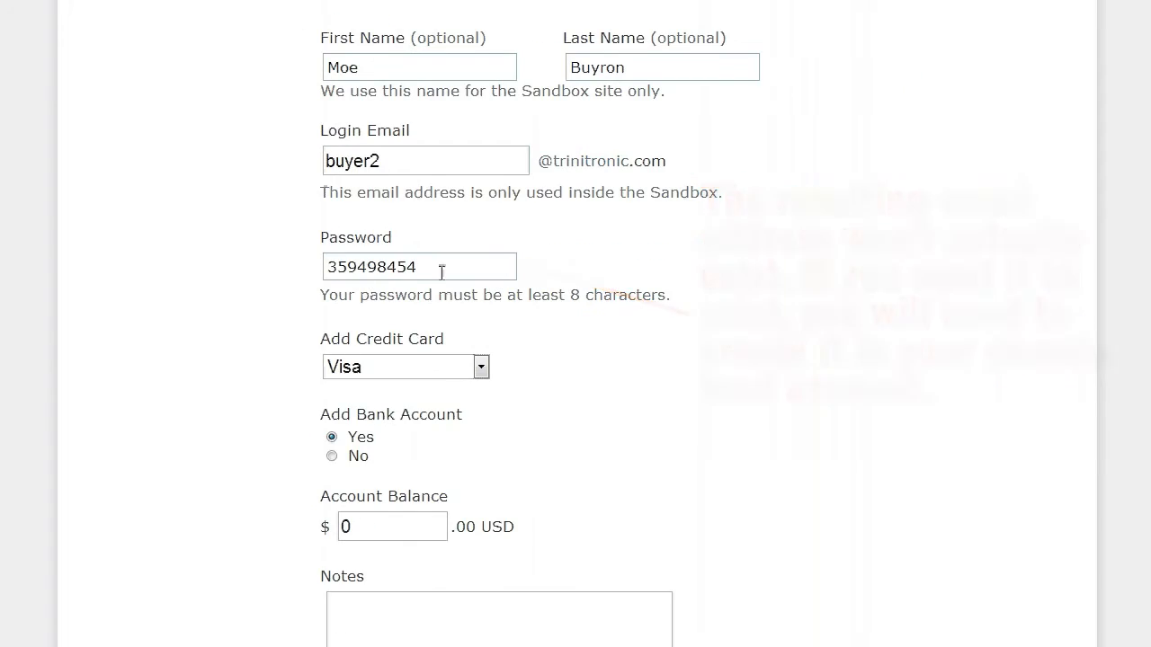
pyautogui.moveTo(442, 267); pyautogui.dragTo(250, 257)
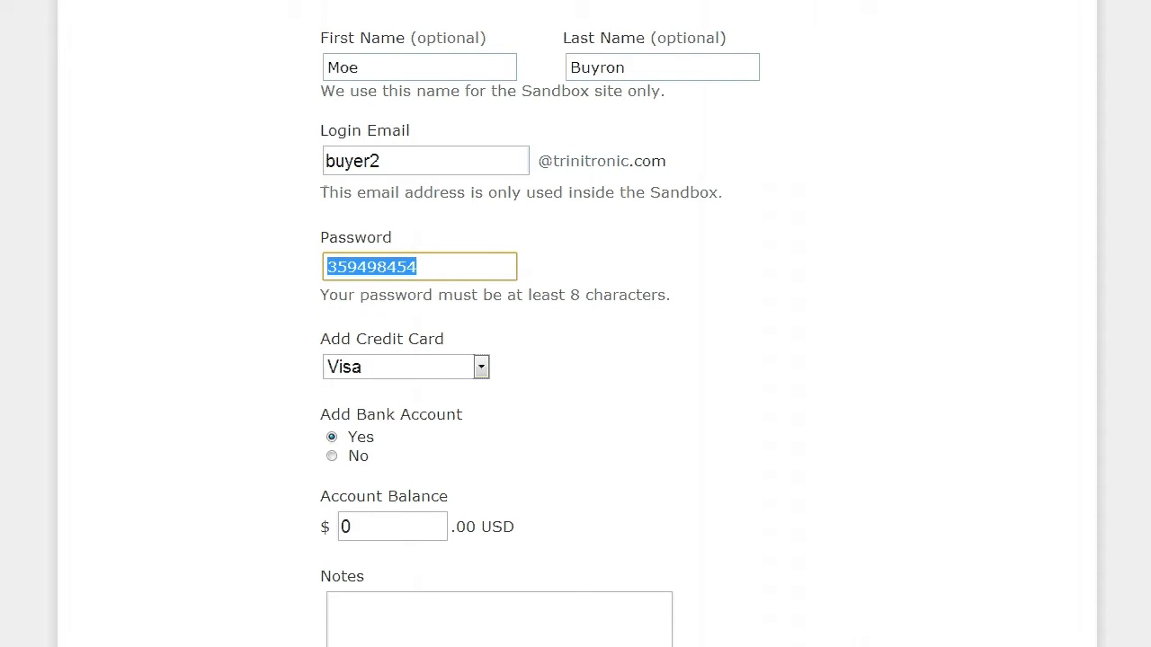
pyautogui.hotkey('alt', 'Tab')
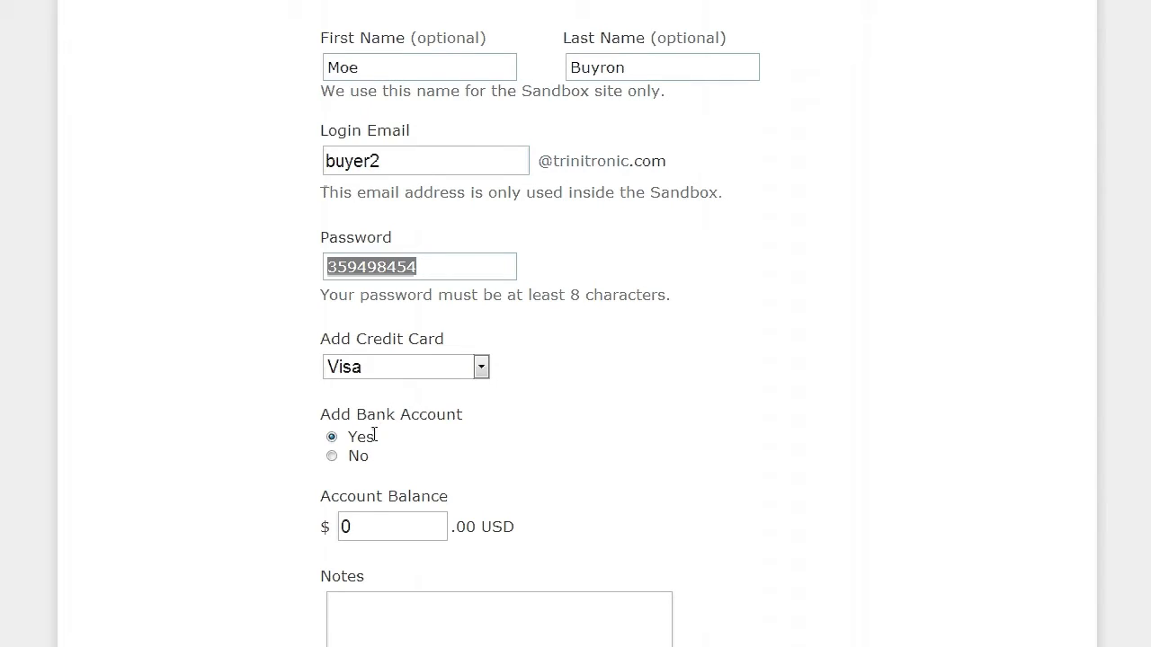
# Set the account balance to 1000 USD and create the test account.
pyautogui.doubleClick(365, 518)
pyautogui.write('1000')
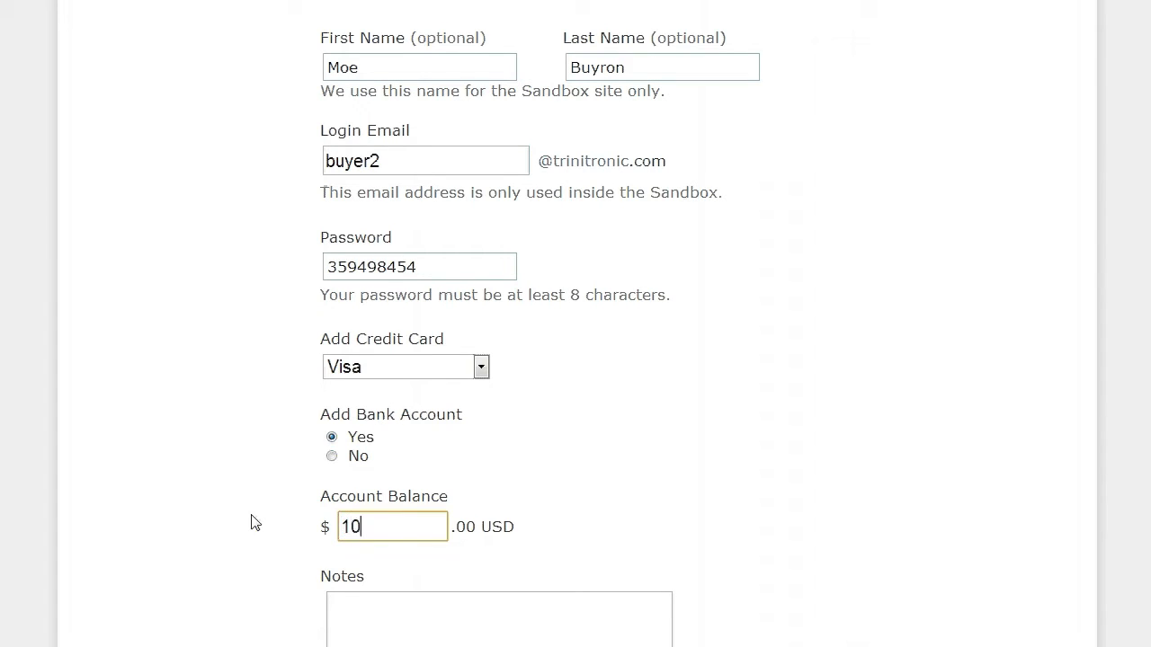
pyautogui.click(1052, 322)
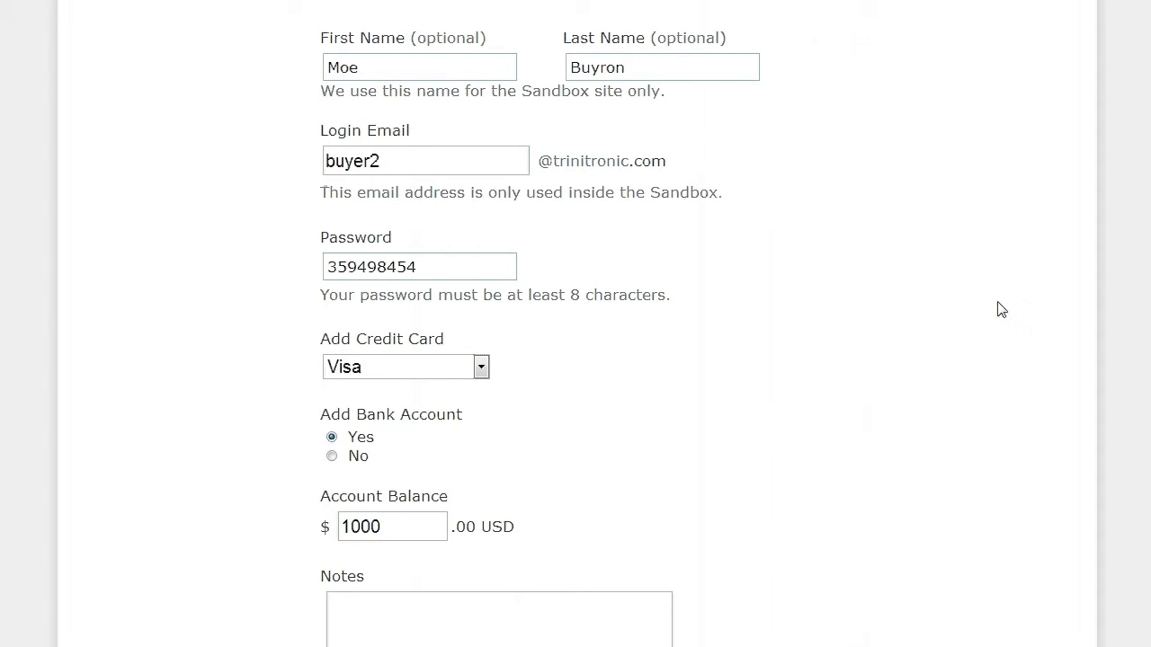
pyautogui.scroll(-2, 997, 309)
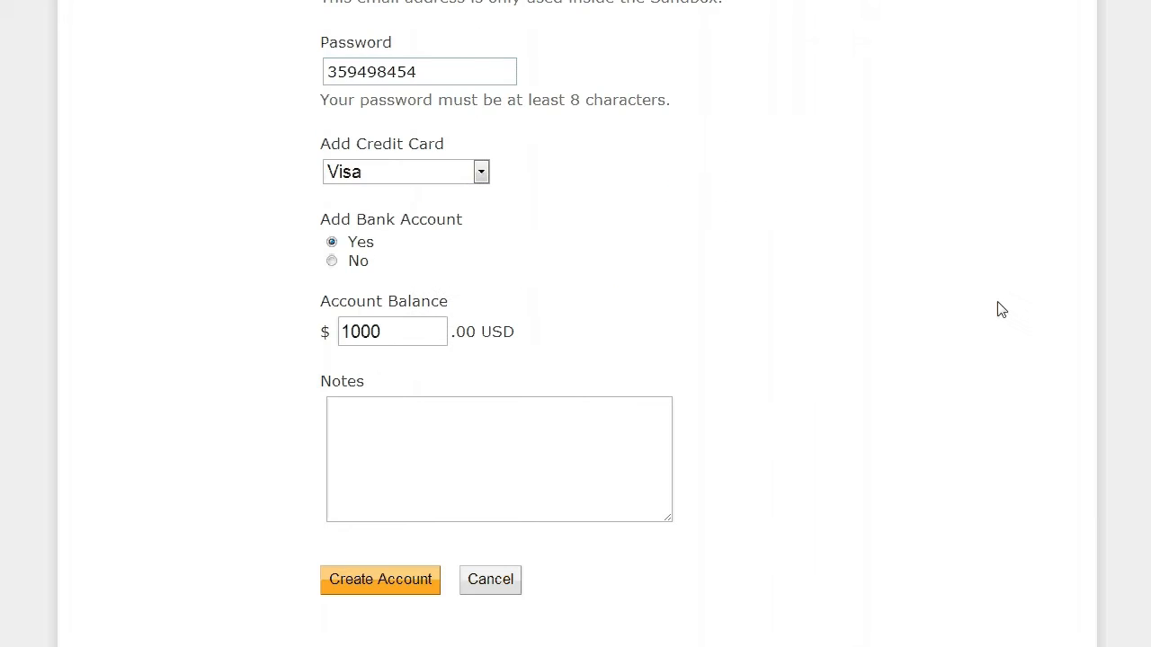
pyautogui.click(401, 586)
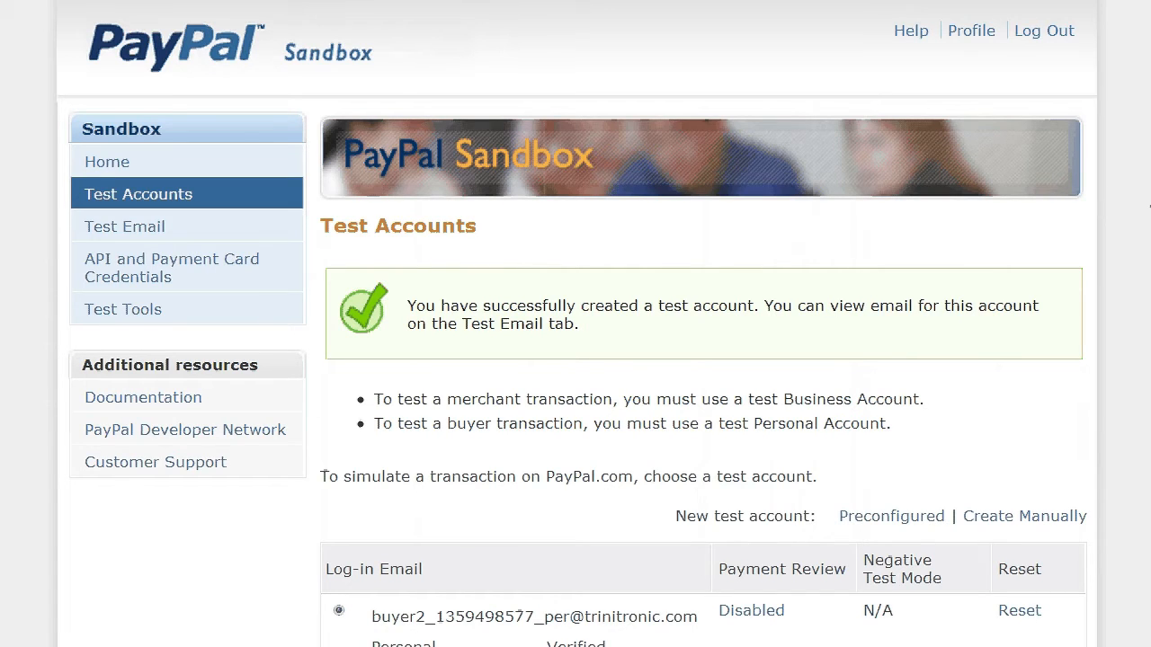
# Examine the new buyer's login in the test accounts list and select the sellit business account.
pyautogui.scroll(-4, 347, 188)
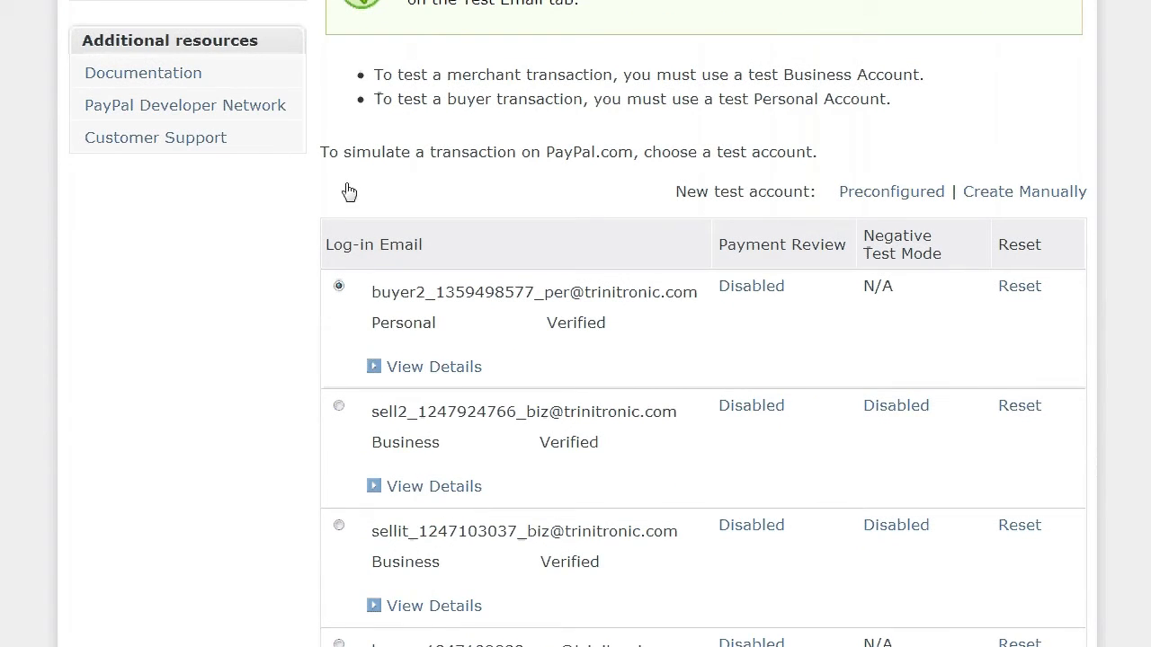
pyautogui.moveTo(373, 295); pyautogui.dragTo(573, 305)
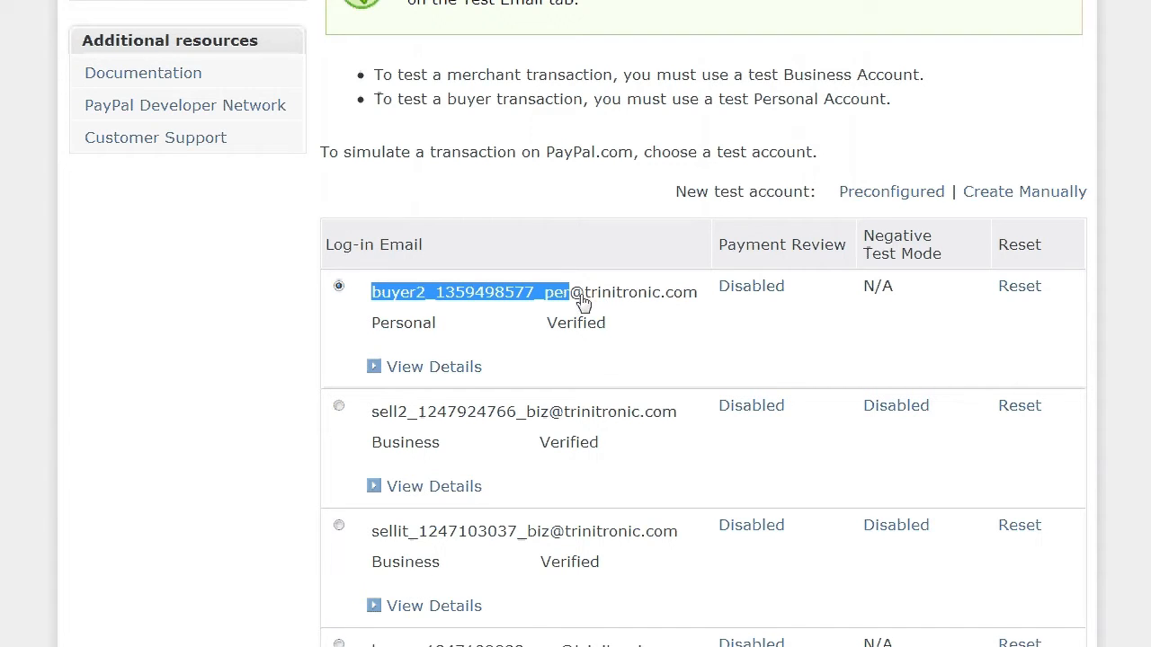
pyautogui.scroll(-2, 583, 303)
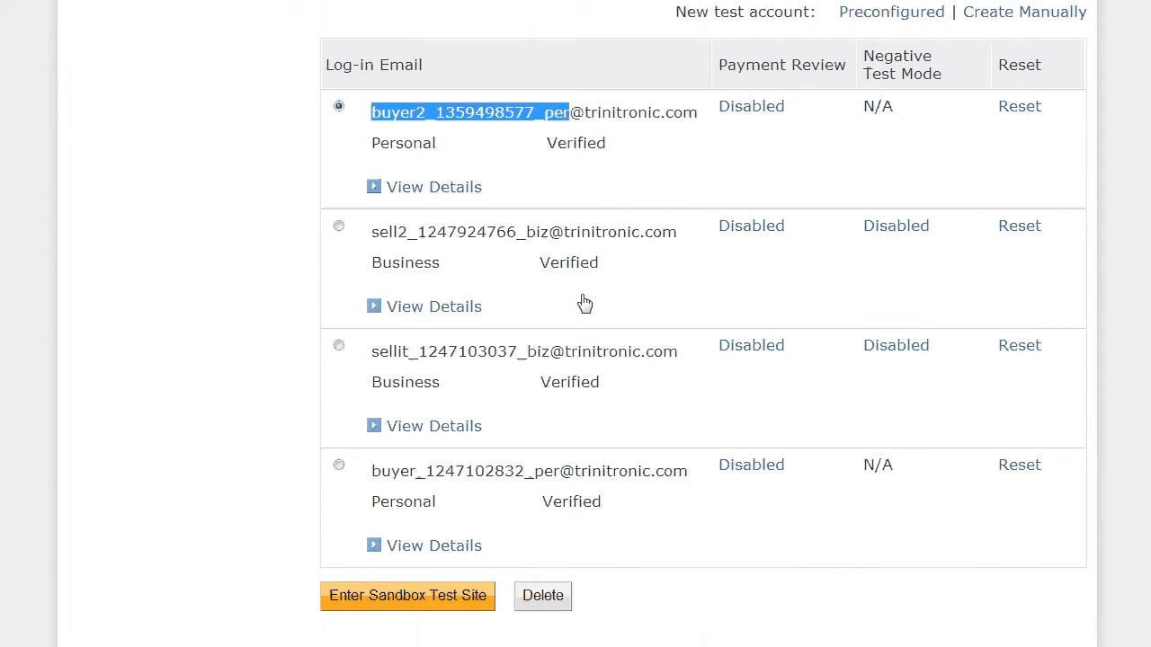
pyautogui.click(338, 227)
pyautogui.click(339, 347)
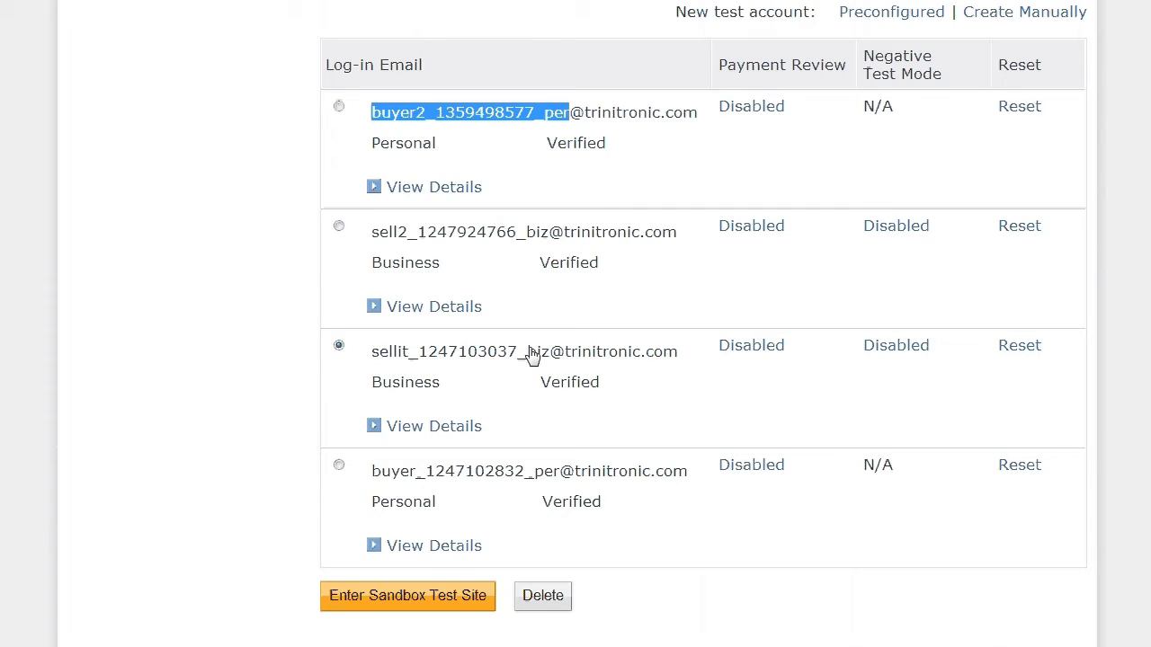
pyautogui.scroll(5, 531, 355)
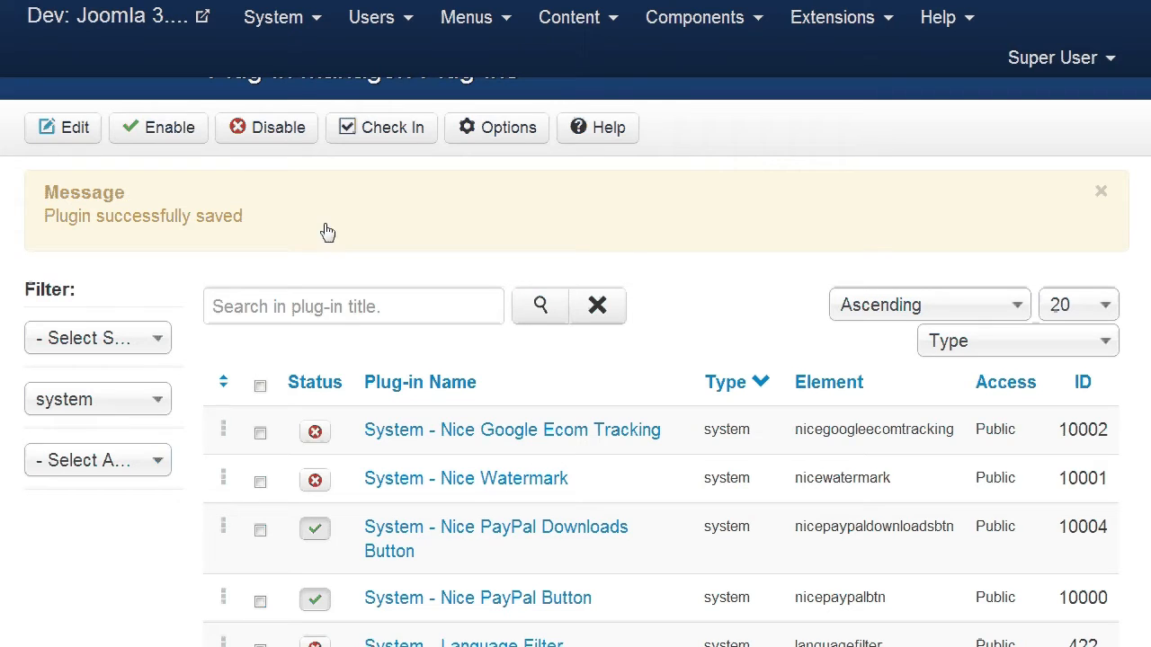
# In the Joomla plug-in manager, open the basic options of the System - Nice PayPal Button plug-in.
pyautogui.scroll(-3, 596, 222)
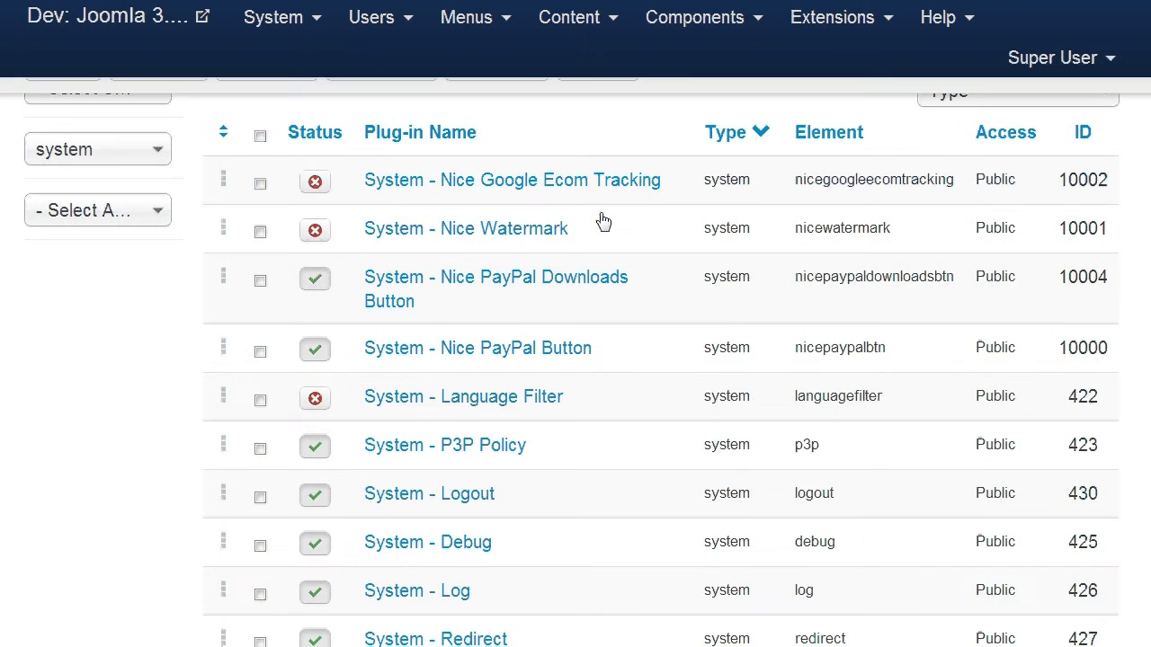
pyautogui.click(485, 361)
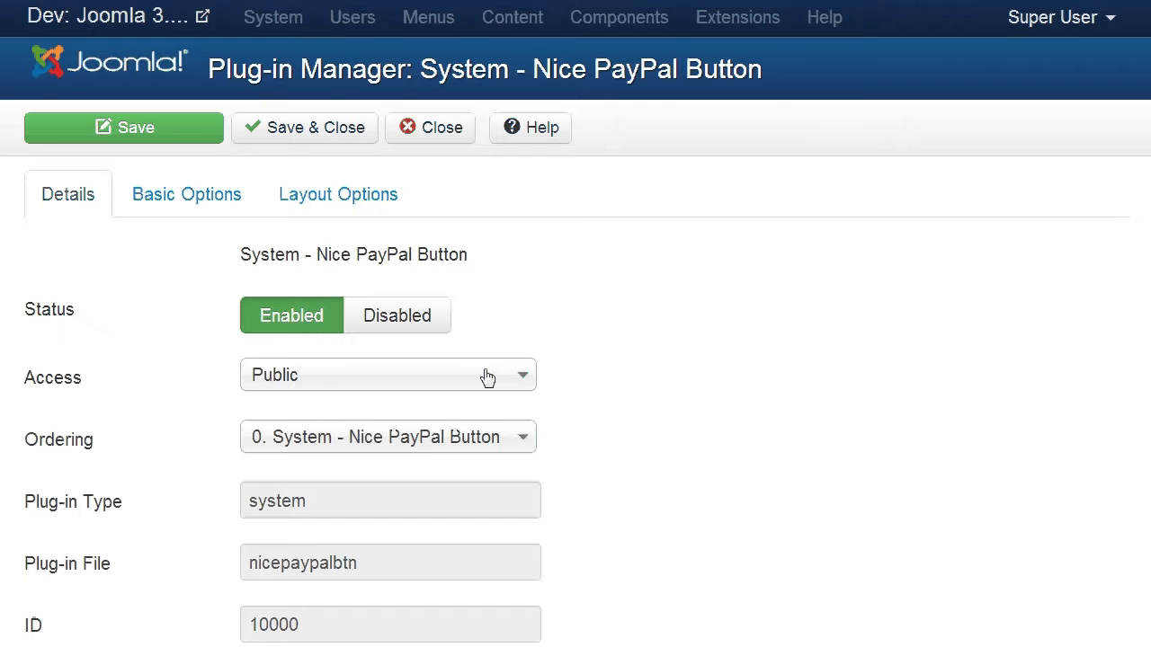
pyautogui.click(214, 207)
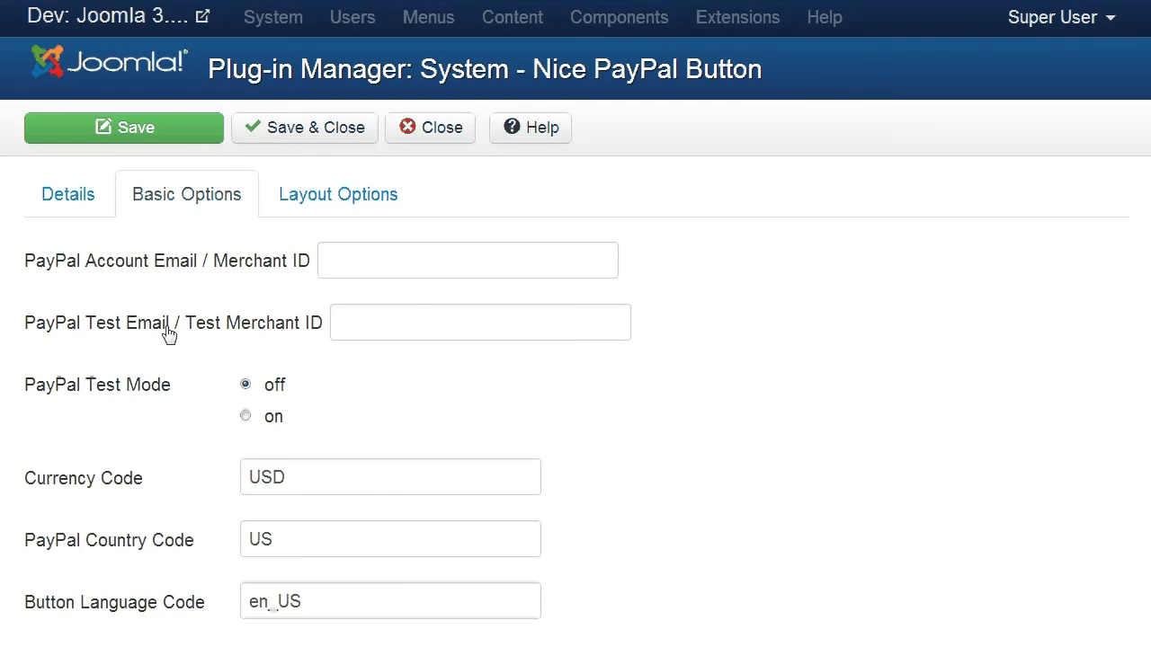
pyautogui.moveTo(236, 333)
pyautogui.moveTo(155, 337)
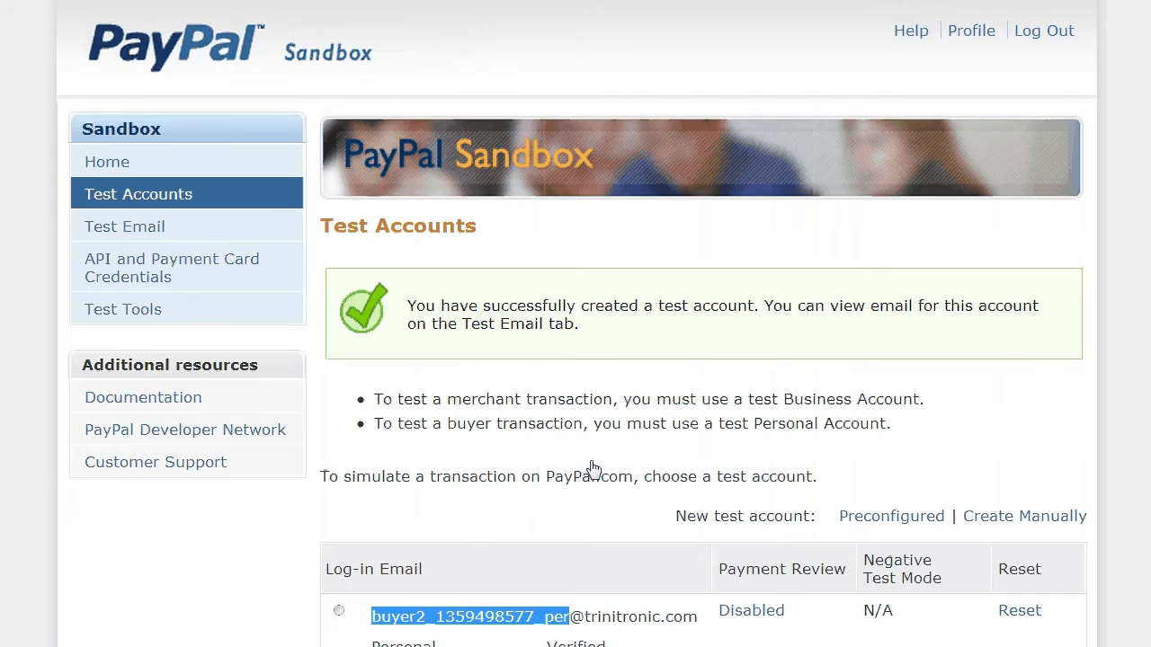
# Switch to PayPal Sandbox and copy the full login email of the sellit business account.
pyautogui.scroll(-4, 591, 471)
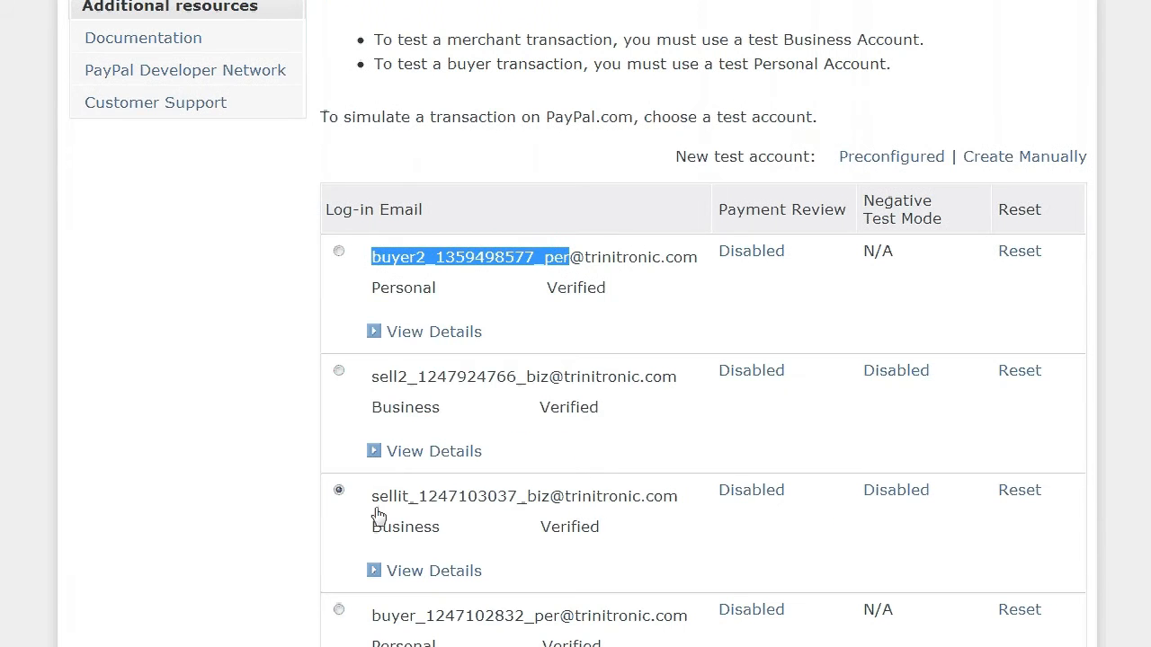
pyautogui.moveTo(372, 499); pyautogui.dragTo(681, 507)
pyautogui.hotkey('ctrl', 'c')
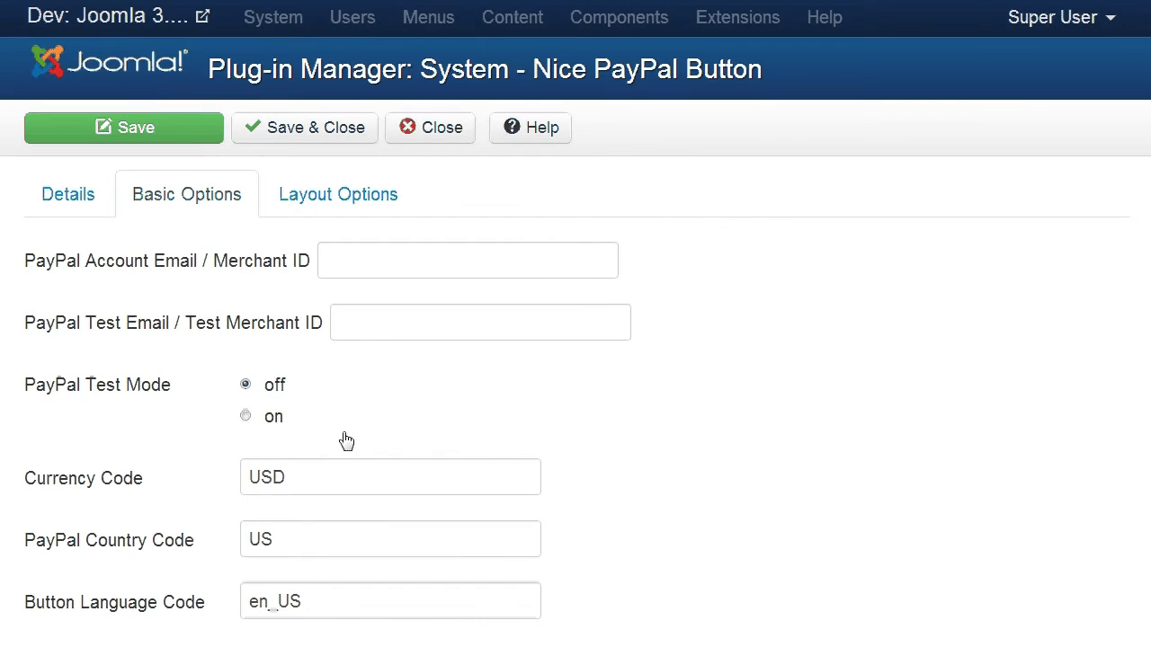
# In the Joomla plug-in, paste the seller's sandbox email as the PayPal test email, turn PayPal Test Mode on, and save and close.
pyautogui.click(363, 327)
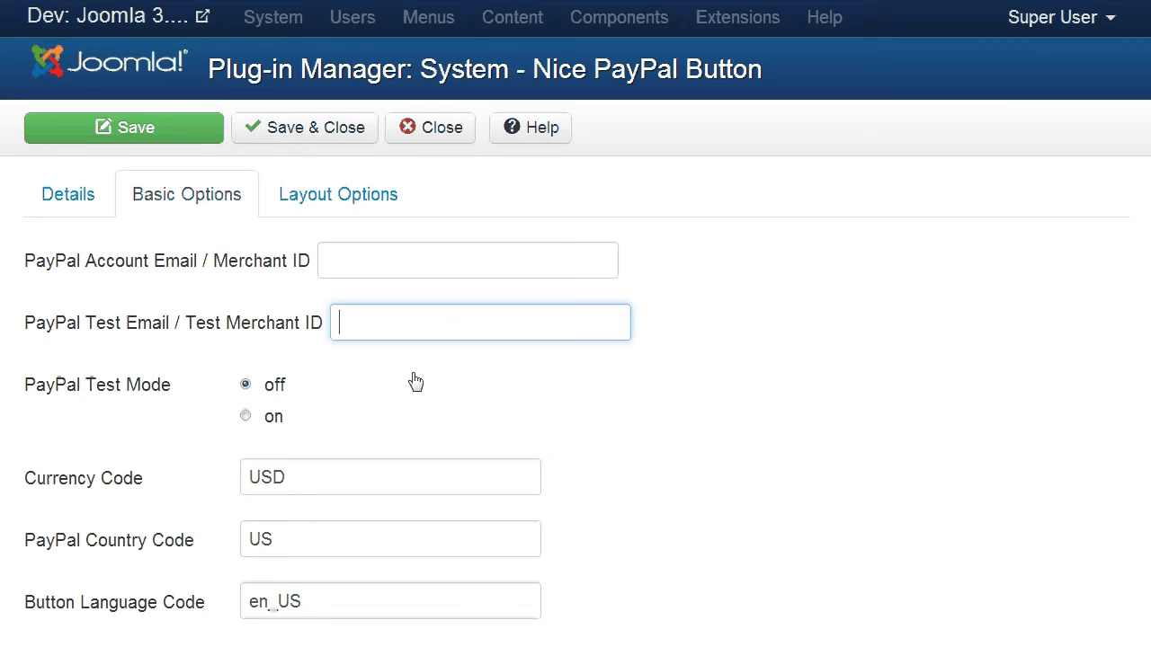
pyautogui.hotkey('ctrl', 'v')
pyautogui.click(835, 380)
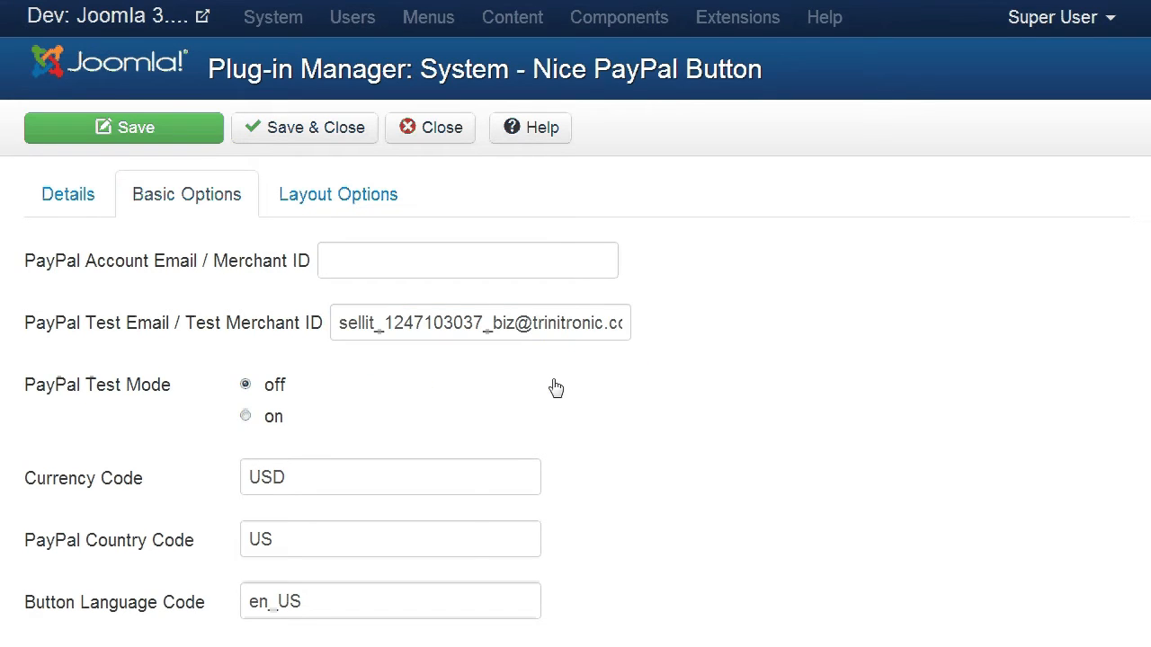
pyautogui.click(246, 416)
pyautogui.click(351, 128)
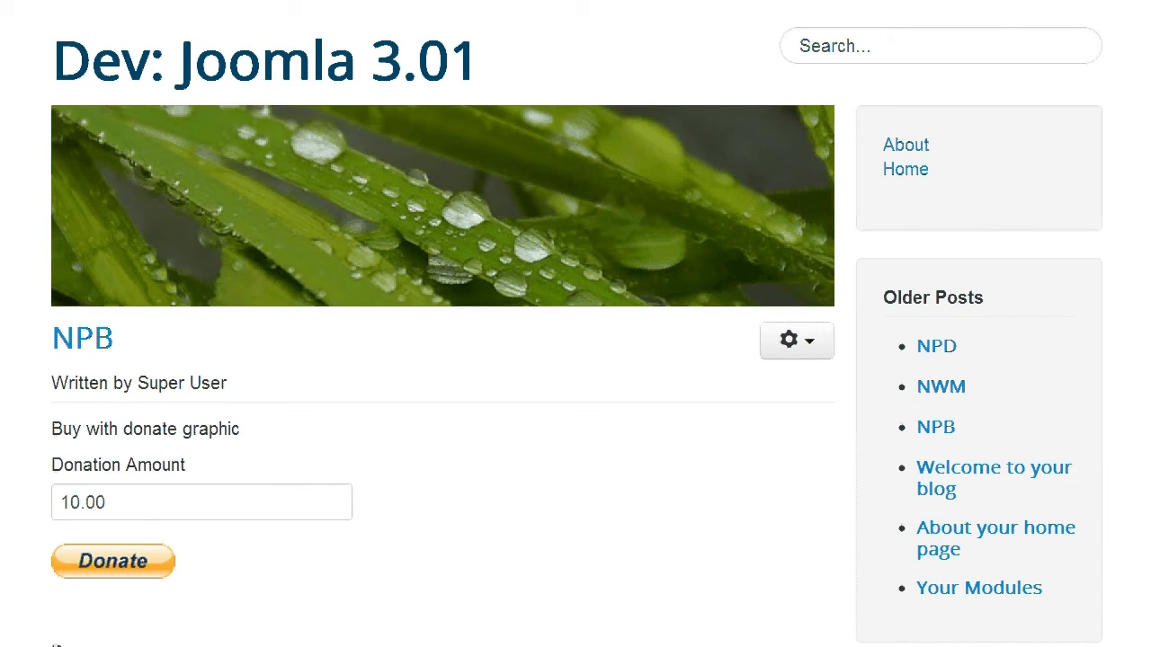
# Start the Fluffy Bunny purchase from the site's NPB article and copy the new buyer's login email from PayPal Sandbox.
pyautogui.scroll(-2, 485, 375)
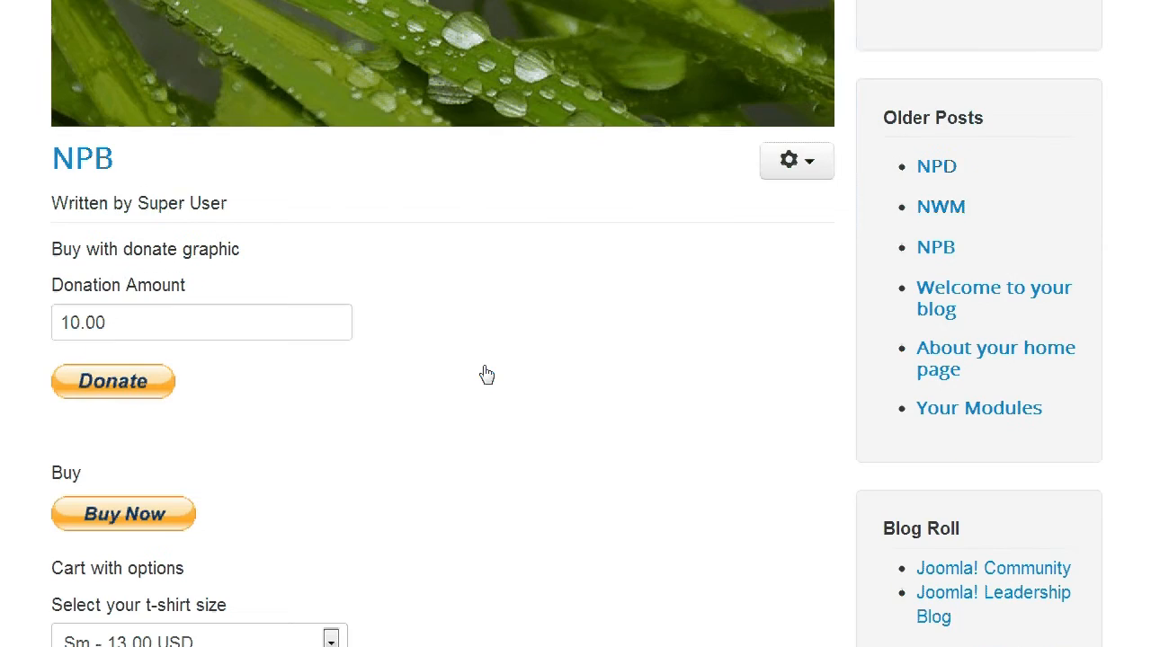
pyautogui.scroll(-4, 486, 375)
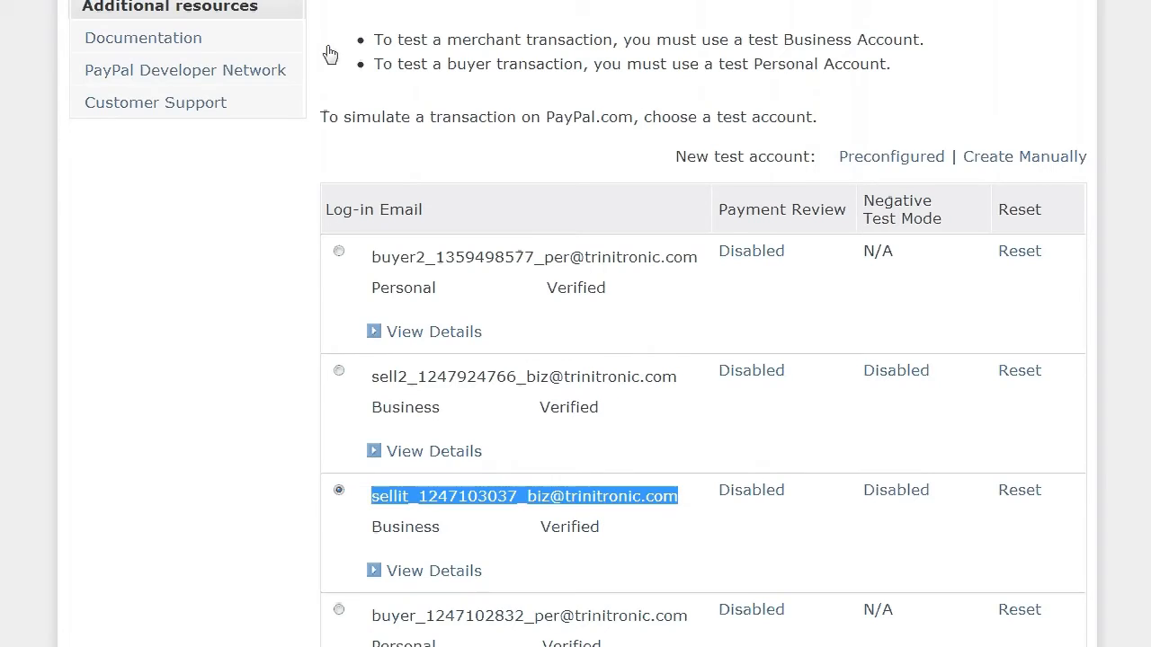
pyautogui.click(529, 221)
pyautogui.moveTo(373, 258); pyautogui.dragTo(702, 277)
pyautogui.hotkey('ctrl', 'c')
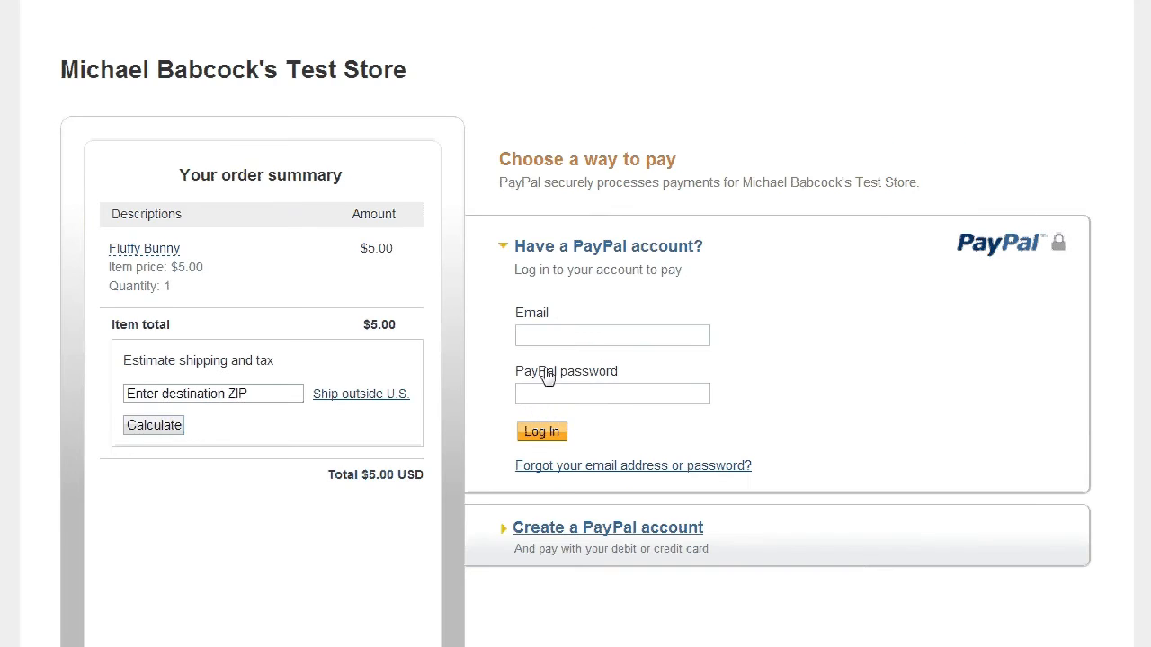
# Log in at the PayPal checkout with the test buyer's email and account password.
pyautogui.click(556, 343)
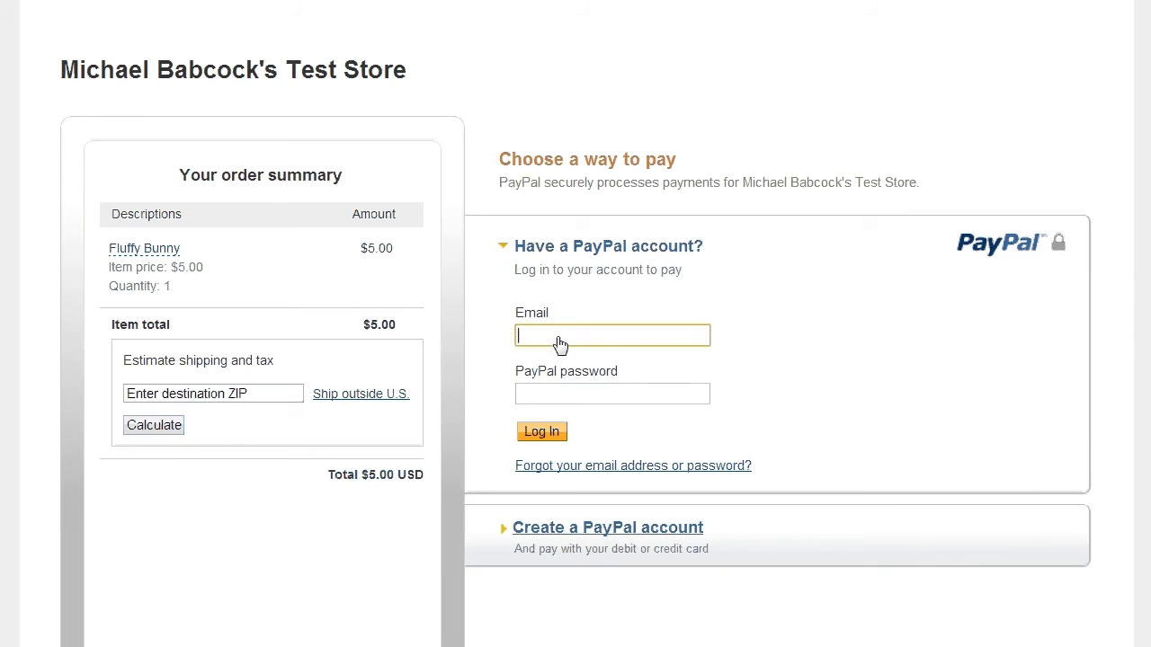
pyautogui.hotkey('ctrl', 'v')
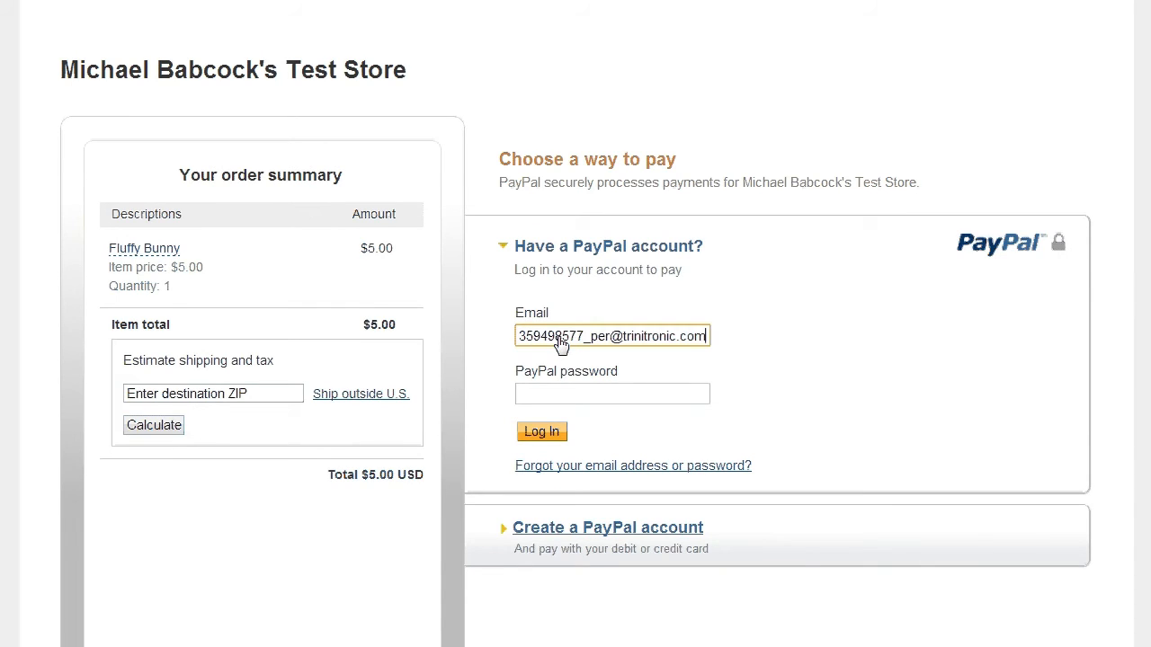
pyautogui.click(646, 410)
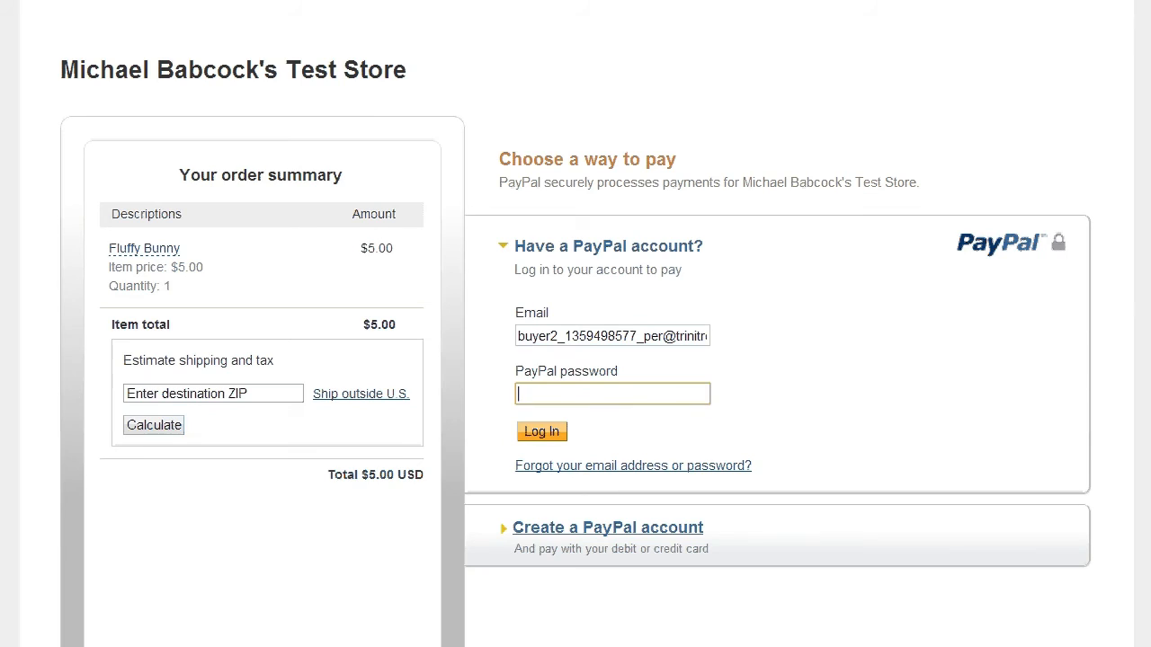
pyautogui.hotkey('alt', 'Tab')
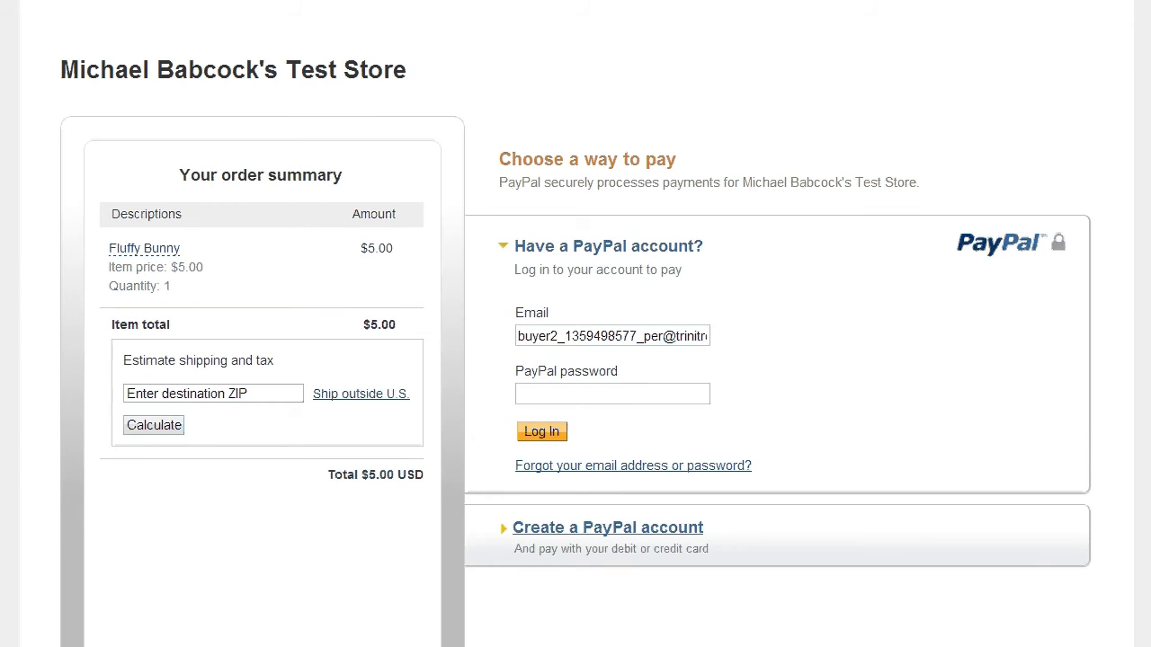
pyautogui.click(570, 403)
pyautogui.hotkey('ctrl', 'v')
pyautogui.click(552, 441)
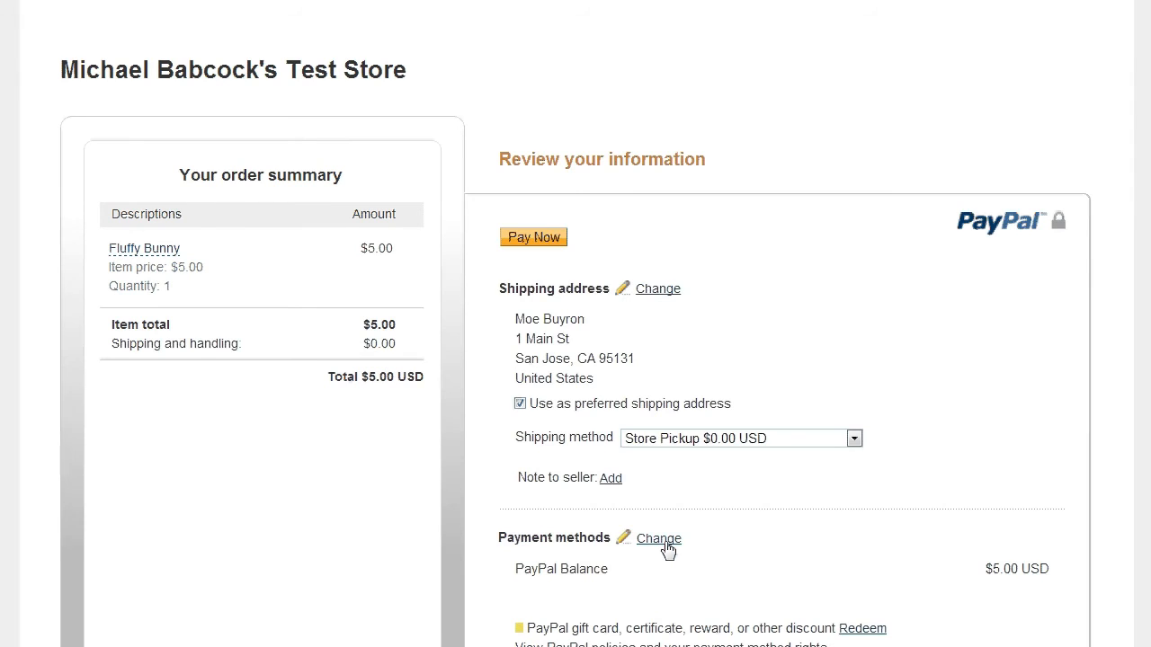
# Review the buyer's shipping and payment information, then pay for the Fluffy Bunny order.
pyautogui.scroll(-3, 791, 416)
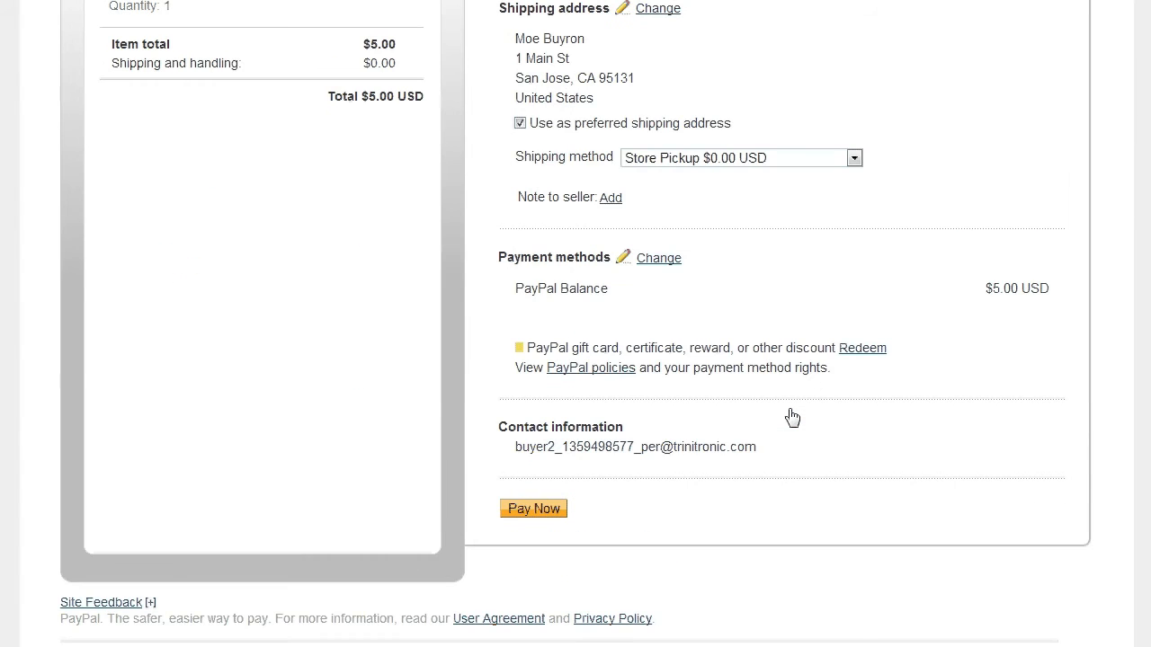
pyautogui.moveTo(513, 41); pyautogui.dragTo(630, 46)
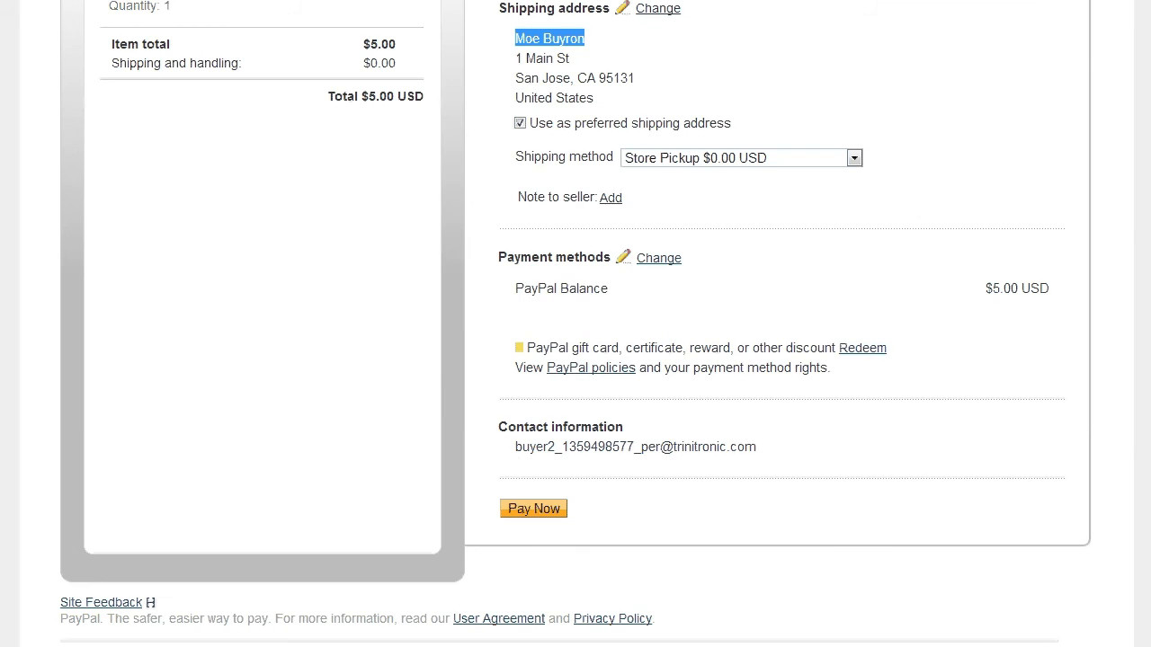
pyautogui.scroll(3, 762, 415)
pyautogui.scroll(-3, 767, 438)
pyautogui.click(548, 509)
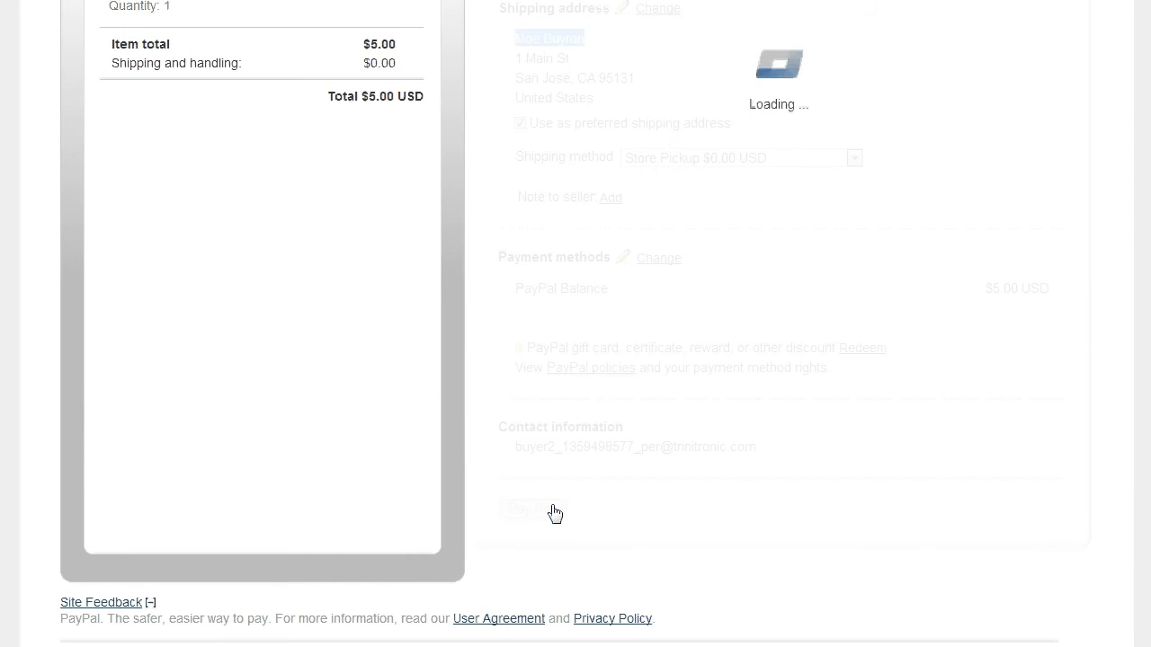